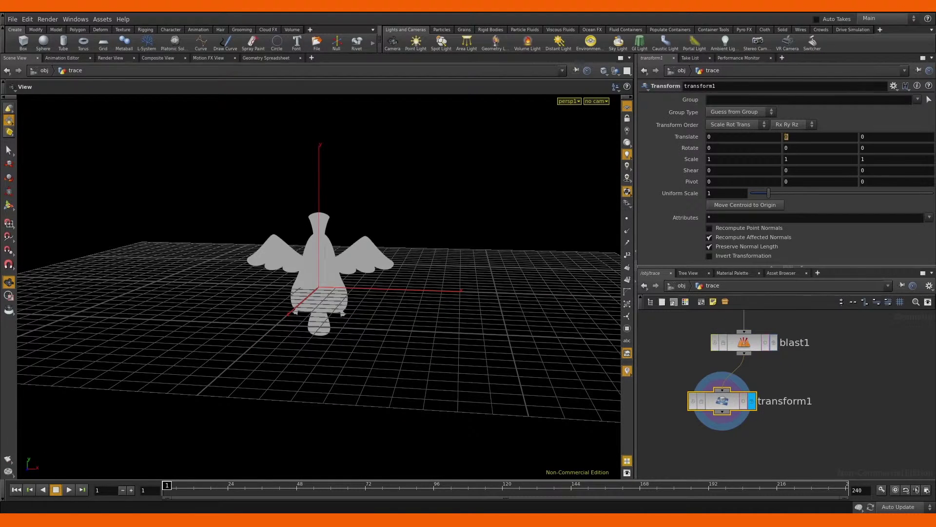
Set transform1's Translate Y to -0.2 to lower the bird outline
type("-0.2")
key("Return")
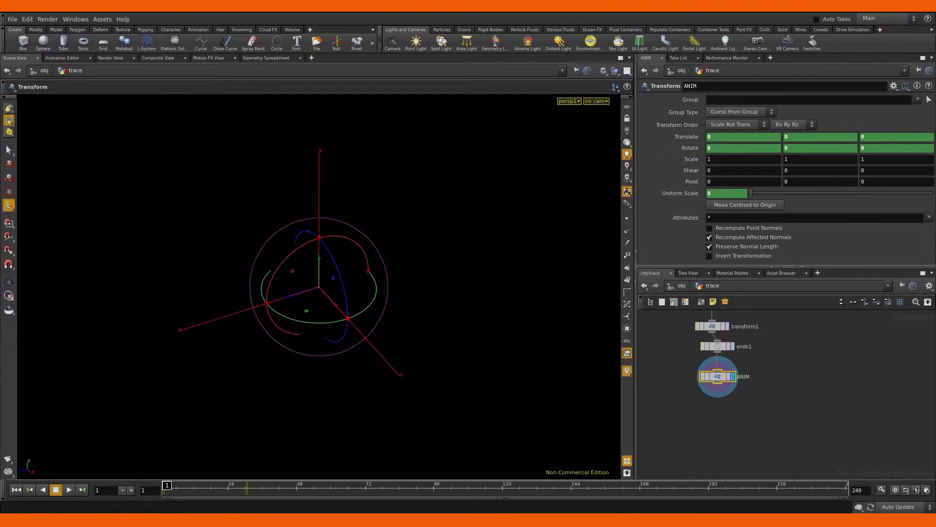
Play, orbit and scrub the 40-frame timeline to review the ANIM keyframes
key("Escape")
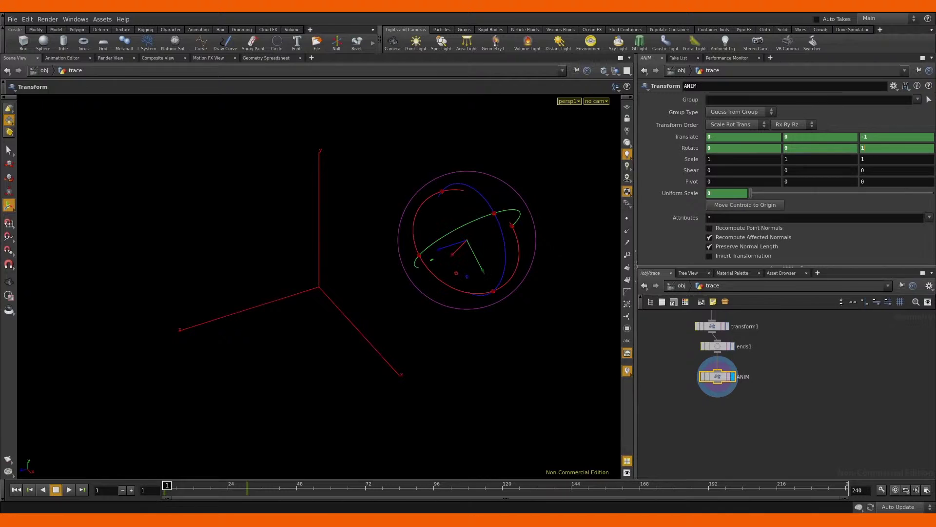
key("Up")
left_click_drag(342, 229, 371, 231)
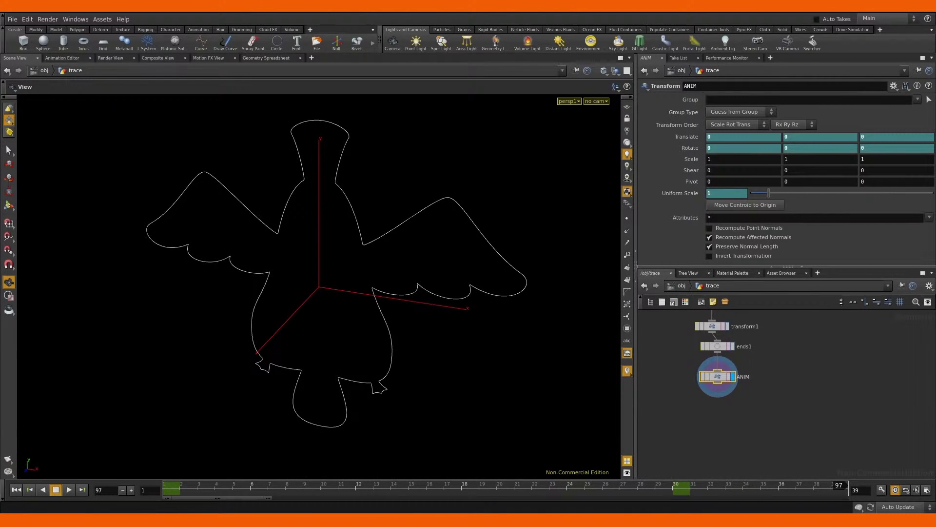
key("Up")
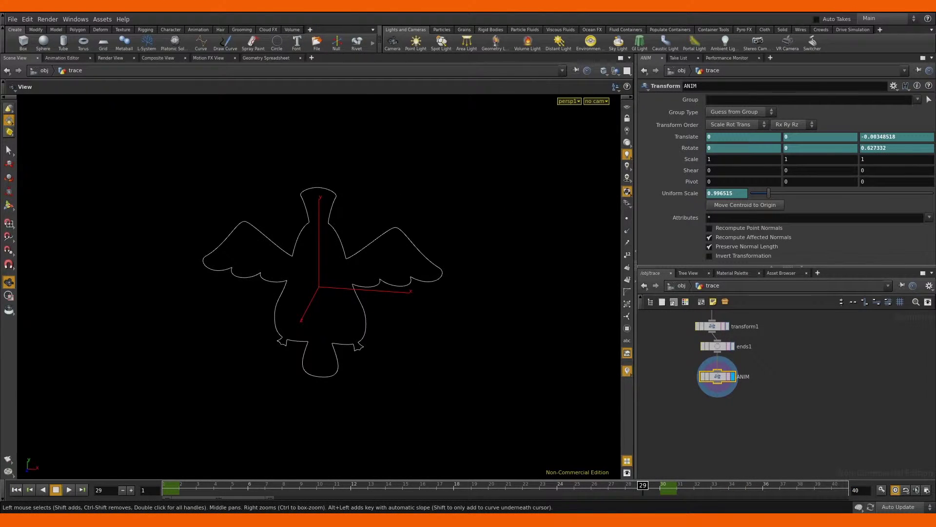
key("ctrl+Up")
key("ctrl+Up")
key("Up")
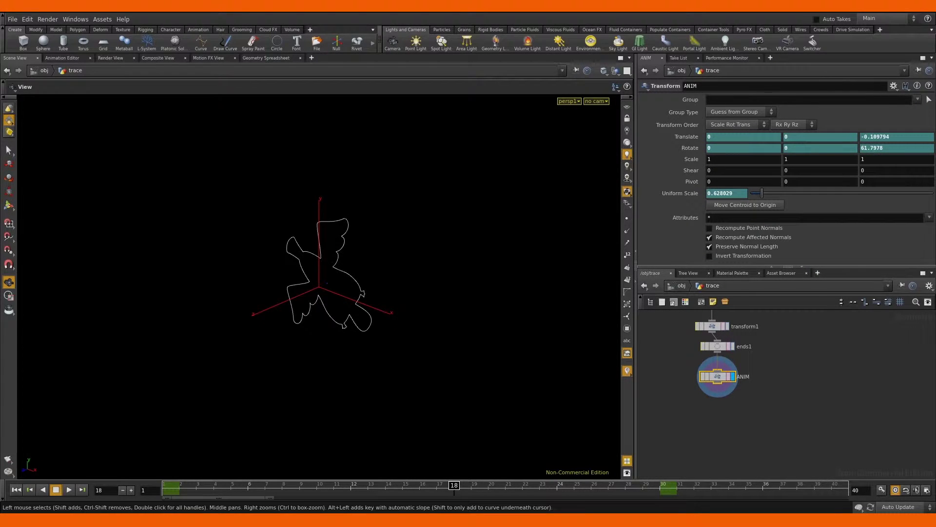
key("Up")
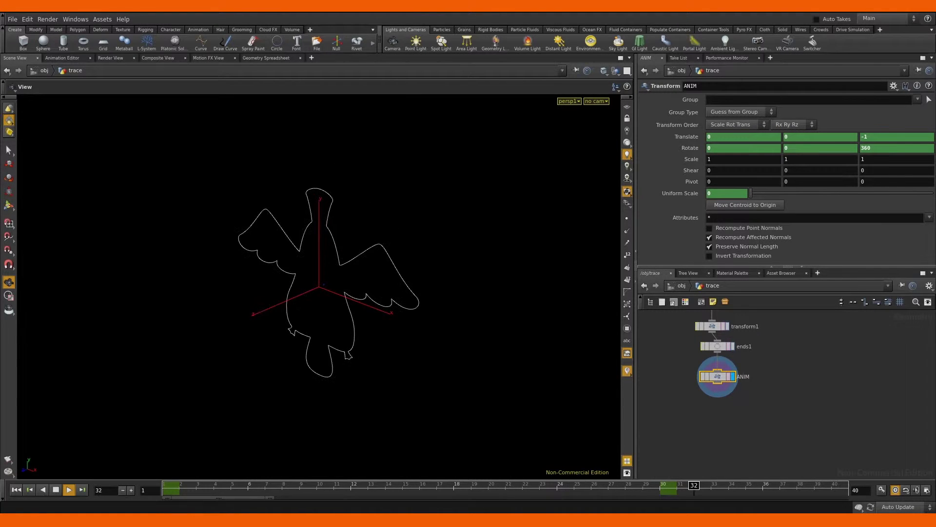
key("Up")
Stop playback and enter .1 as the lag CHOP's overshoot value
left_click(56, 489)
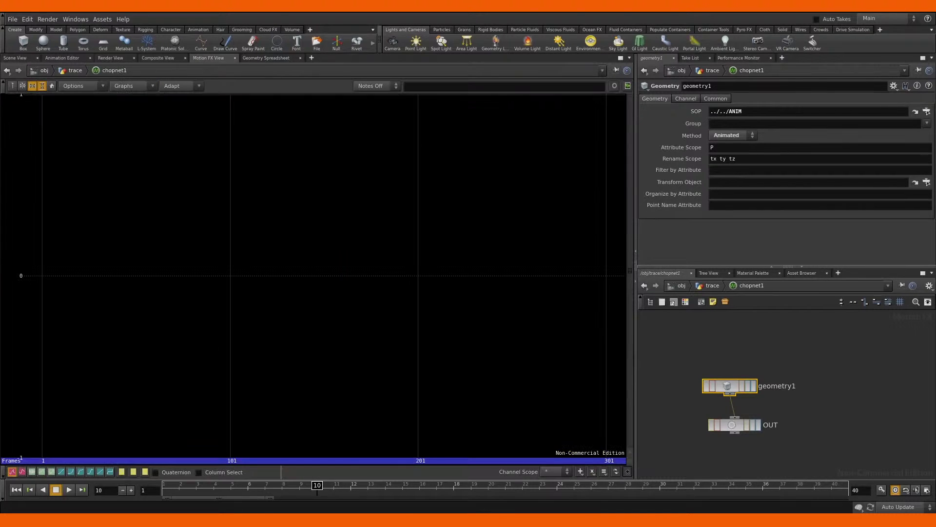
type(".1")
key("Tab")
type(".1")
key("Return")
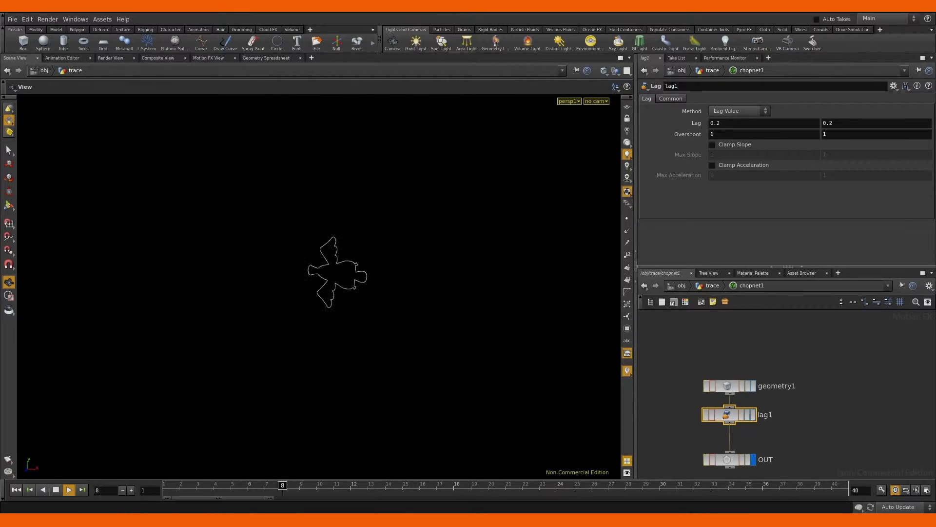
type(".5")
Toggle Clamp Slope on and off, enable Clamp Acceleration, and try .1 max acceleration
left_click(712, 144)
left_click(712, 165)
left_click(713, 144)
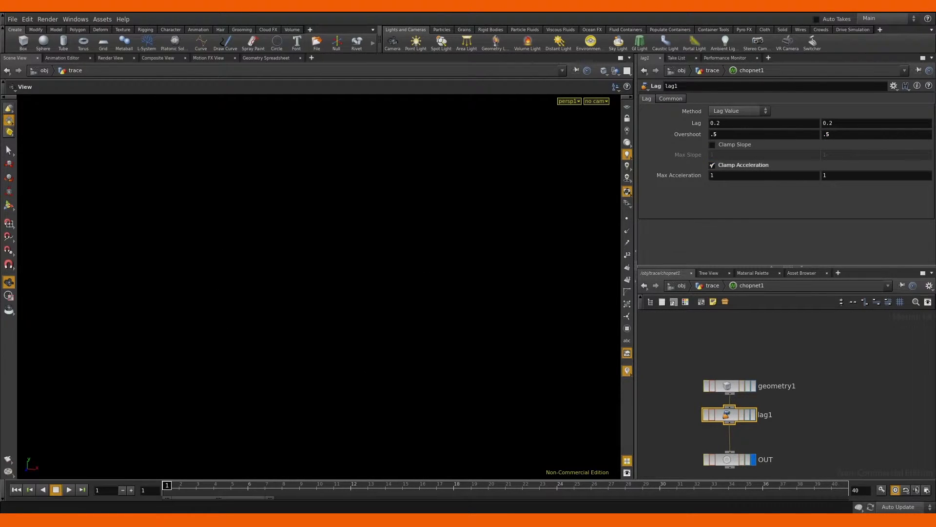
key("Up")
key("Tab")
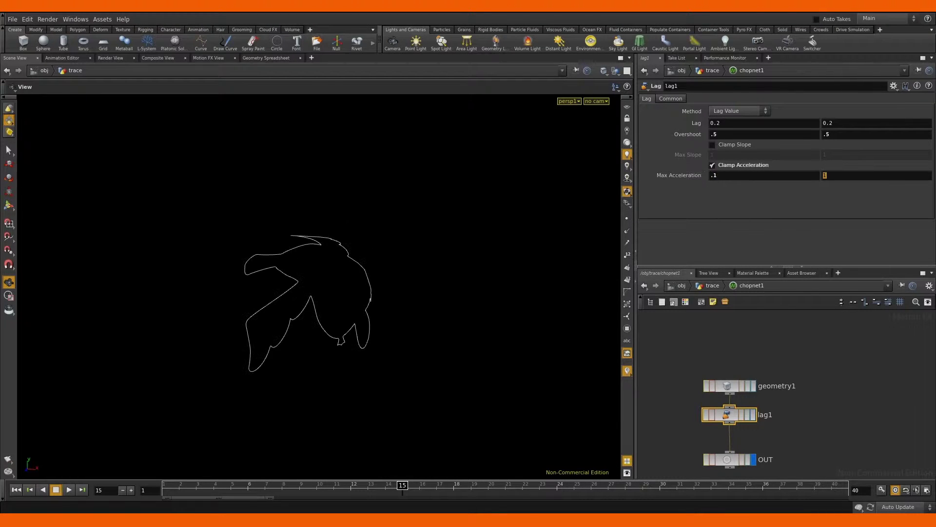
Scrub back while trying Max Acceleration values .5, .25 and .35, settling on .5
left_click_drag(402, 485, 299, 485)
type("5")
key("Return")
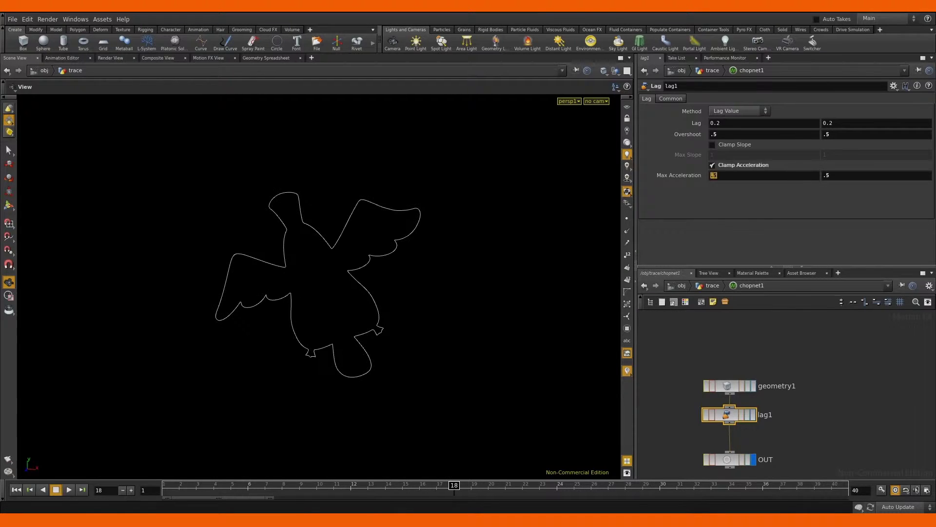
type(".25")
key("Return")
left_click_drag(454, 485, 197, 484)
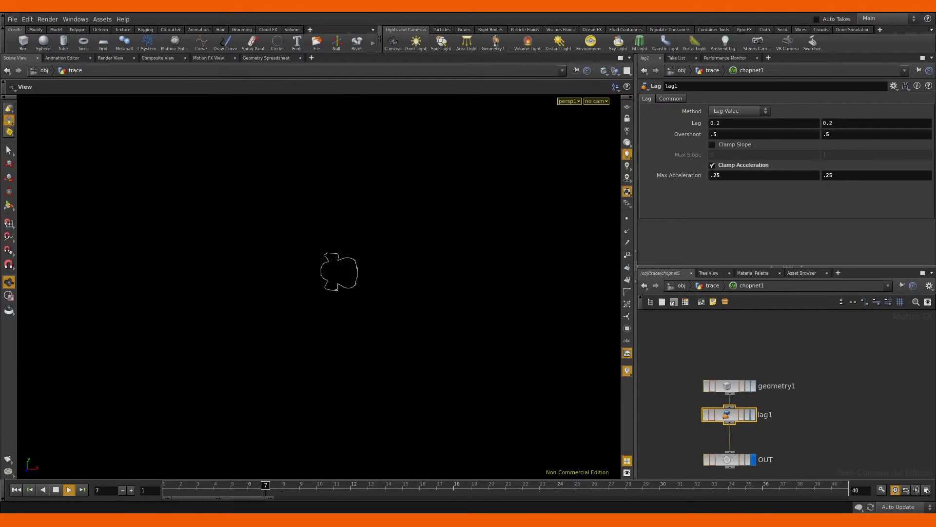
type(".3")
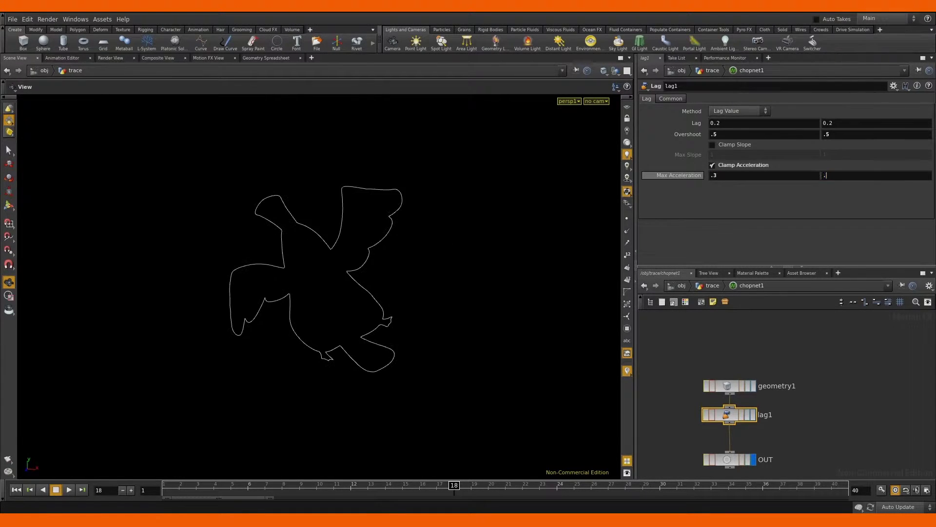
type("5")
key("Return")
Play back with Clamp Slope briefly enabled, leaving it off and stopping playback
left_click(713, 144)
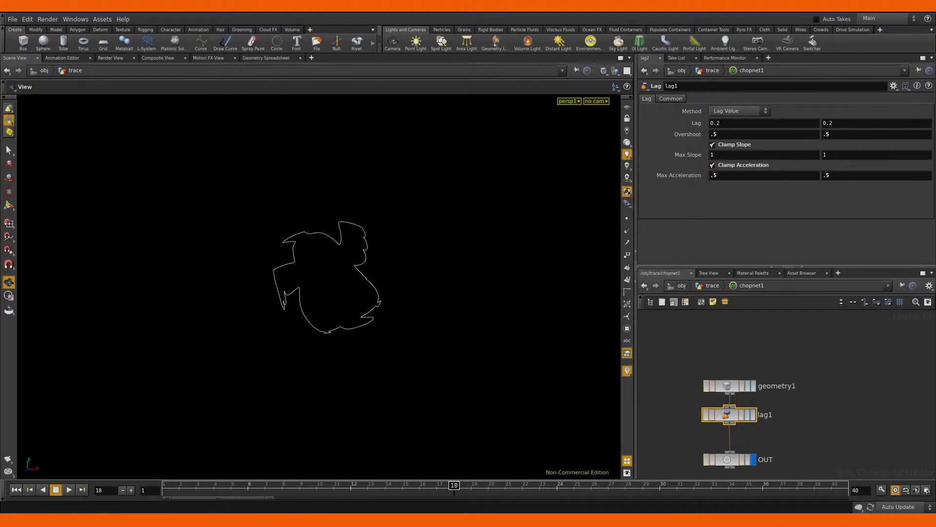
key("Up")
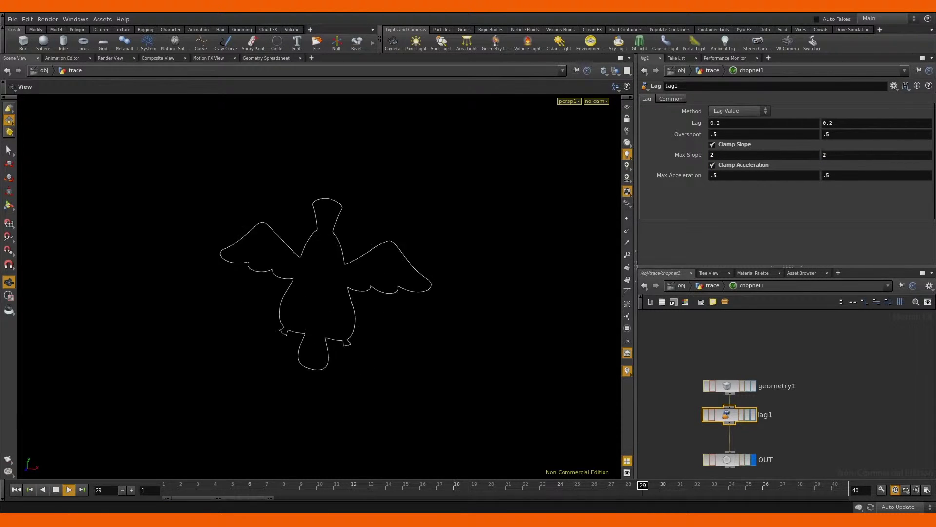
left_click(713, 144)
left_click(196, 485)
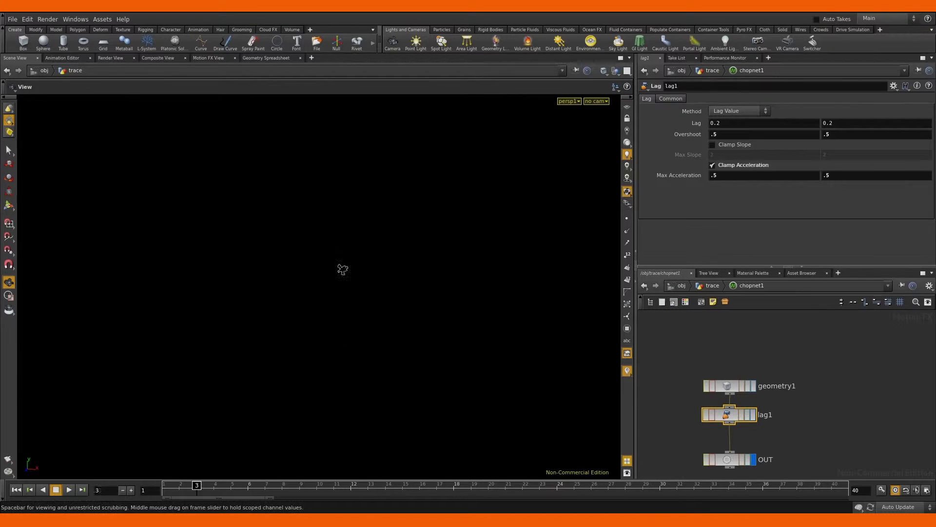
During playback, set overshoot .25 and lag .25 in both lag1 channels
key("Up")
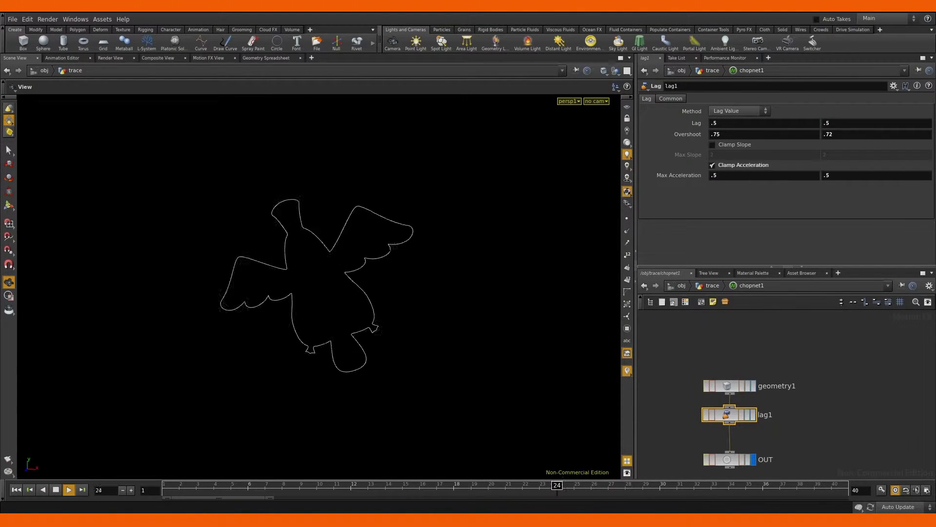
type("5")
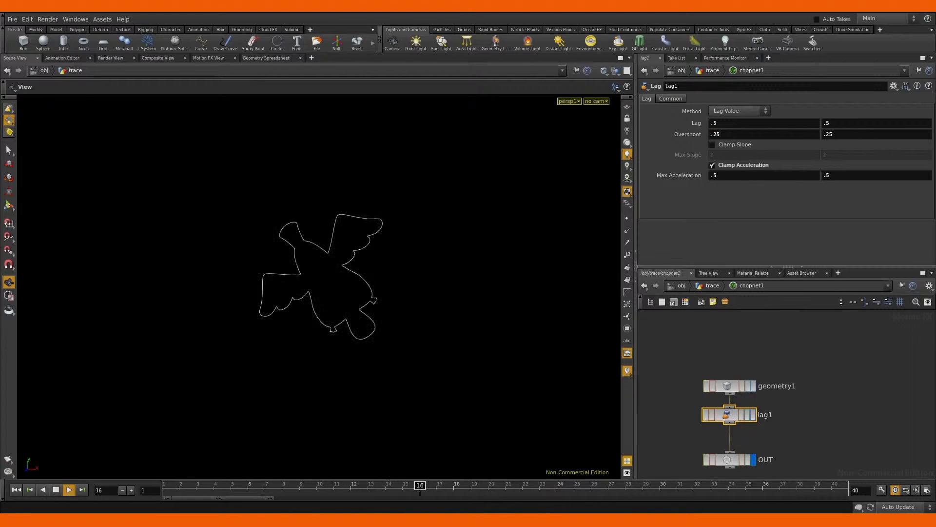
key("Tab")
type("5")
key("Tab")
type(".25")
key("Return")
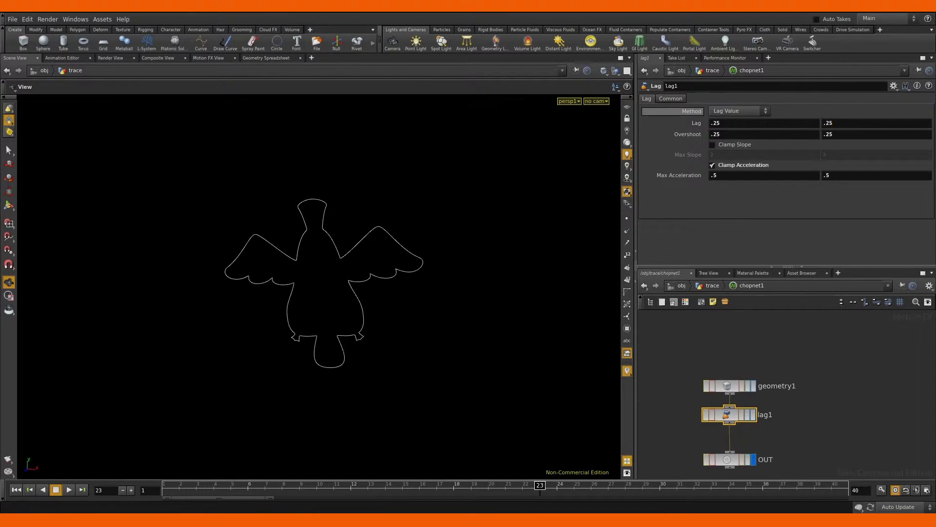
Try another lag value, then set overshoot to 0.125 in both channels
type("1")
key("Return")
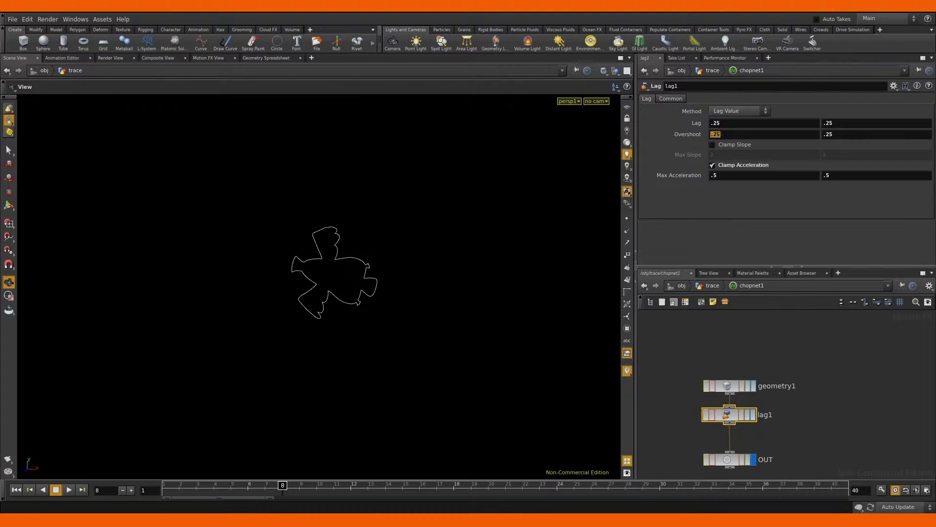
type(".125")
key("Return")
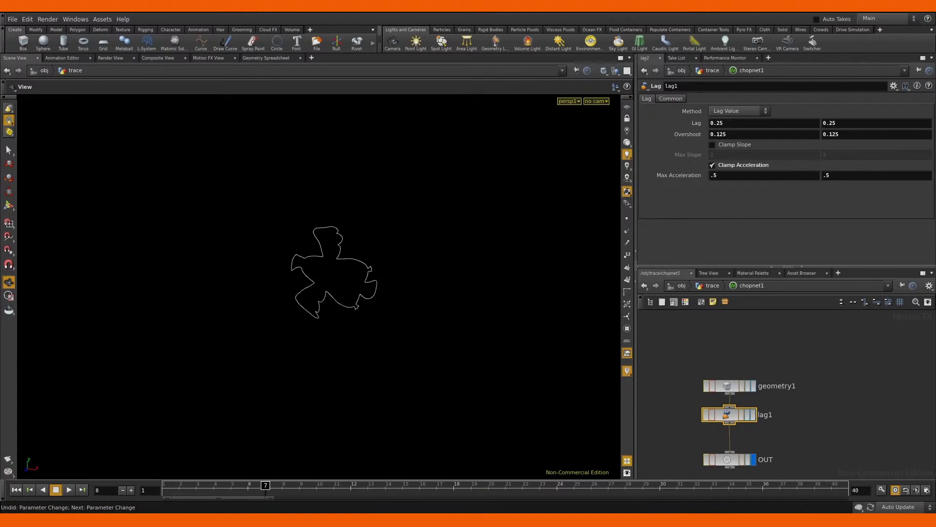
Display motionblurarrayattribute1 and inspect its mb point values in the Geometry Spreadsheet
key("u")
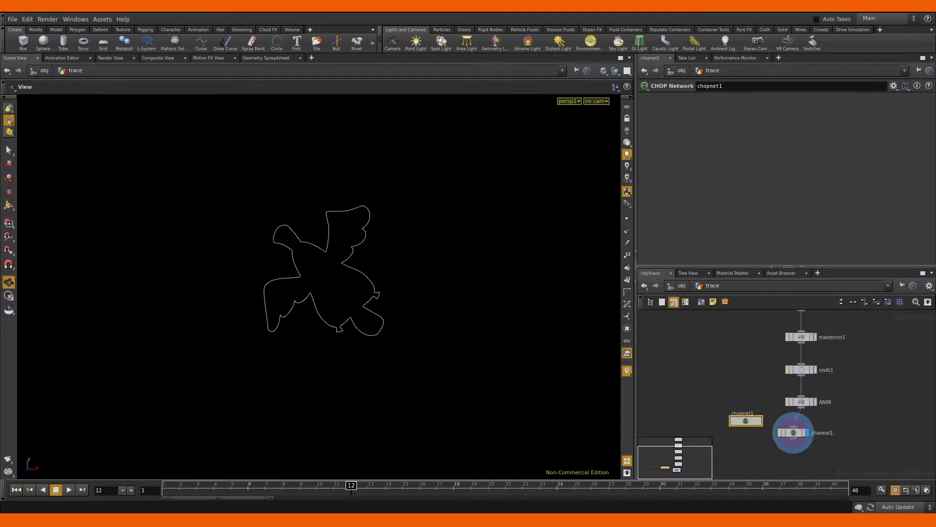
key("r")
key("alt+shift+g")
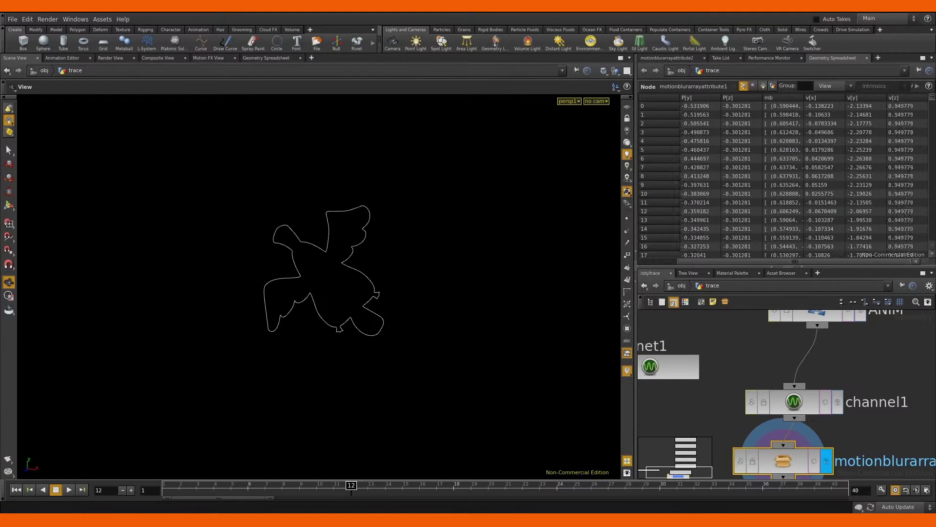
key("ctrl+b")
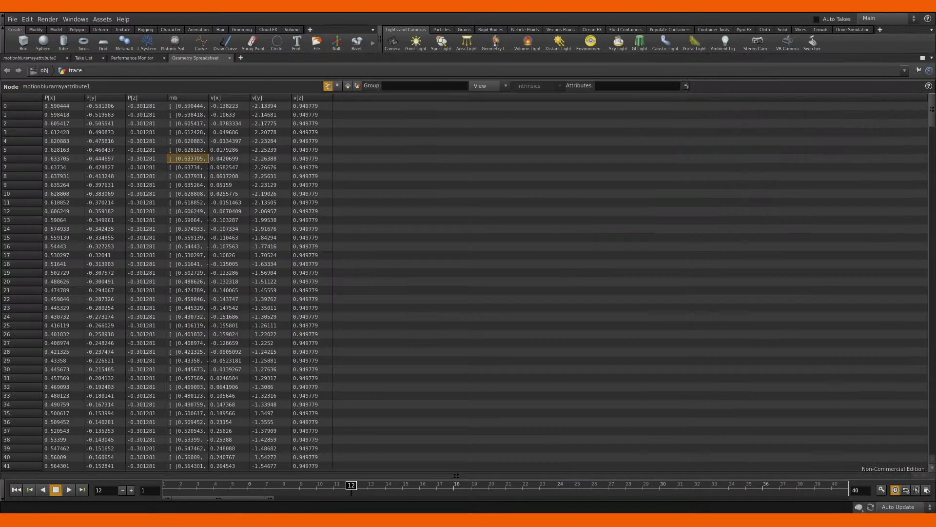
key("ctrl+b")
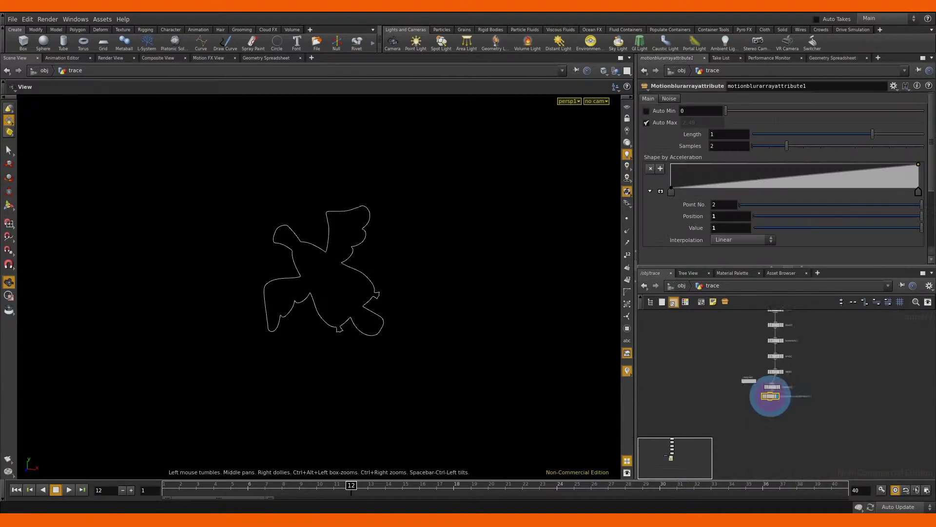
key("alt+shift+g")
scroll(759, 449, "up", 3)
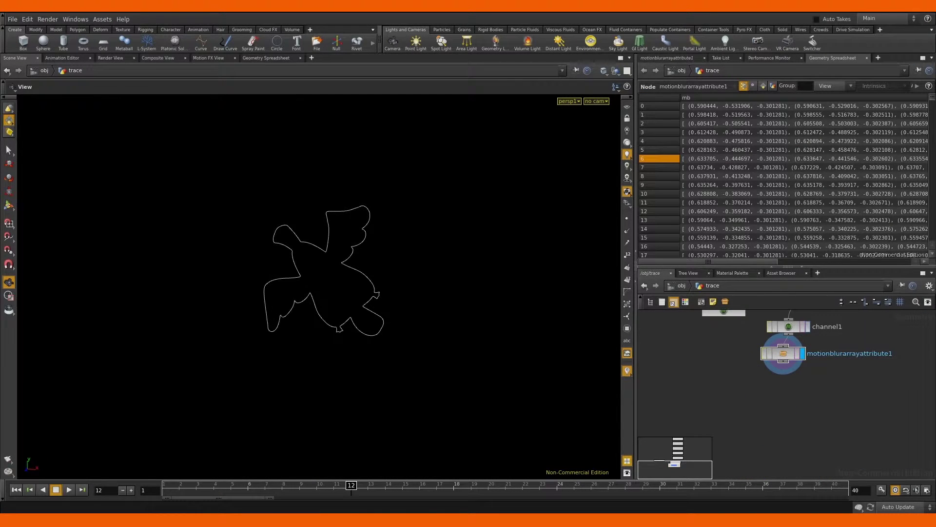
Place custommbtracer1, compare mb data, and drop the acceleration ramp's middle point to 0
left_click(783, 404)
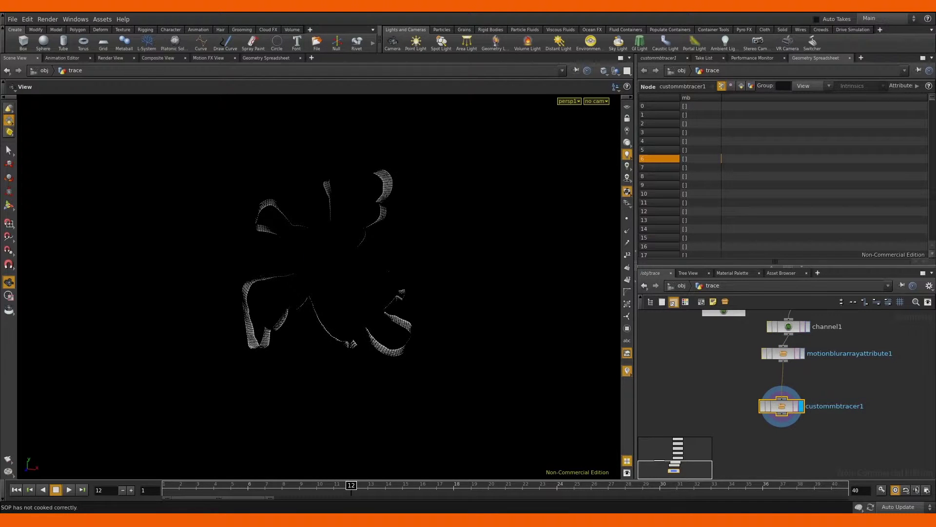
key("alt+shift+p")
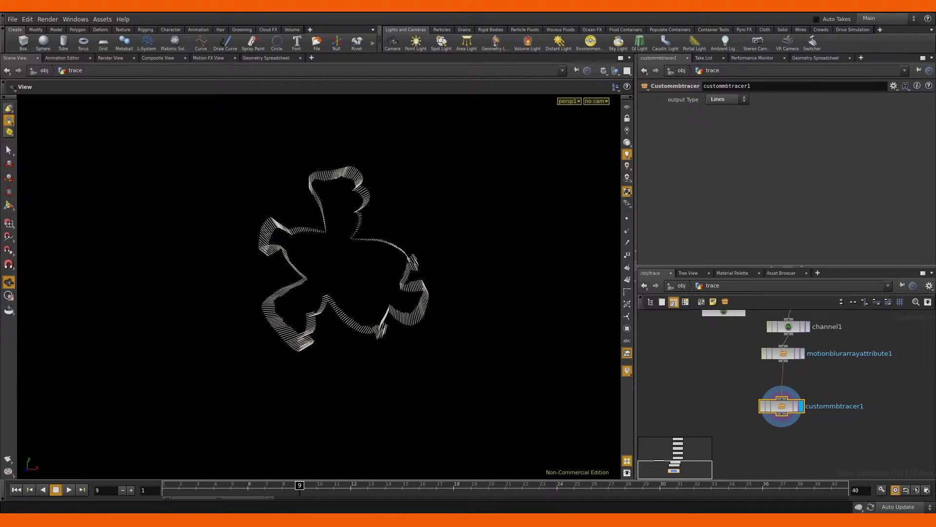
key("alt+shift+d")
key("Up")
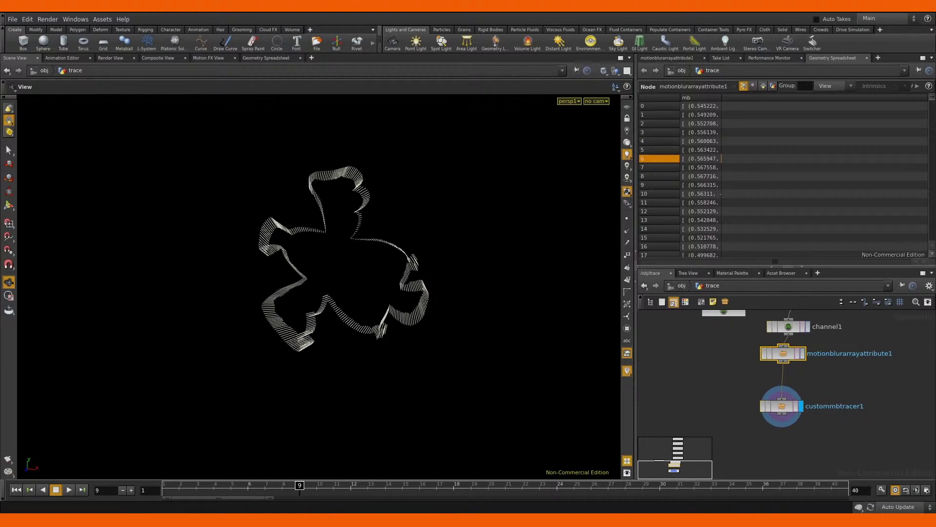
key("alt+shift+p")
left_click_drag(776, 183, 826, 190)
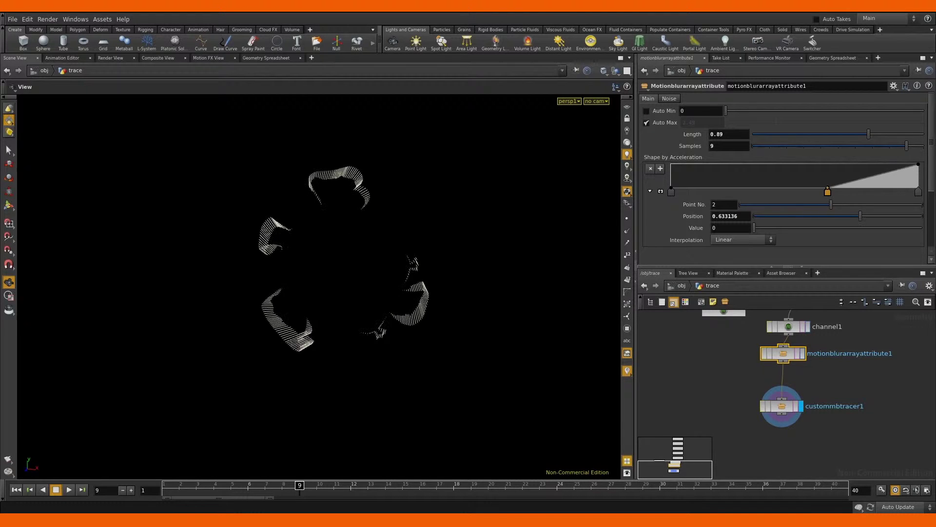
key("Up")
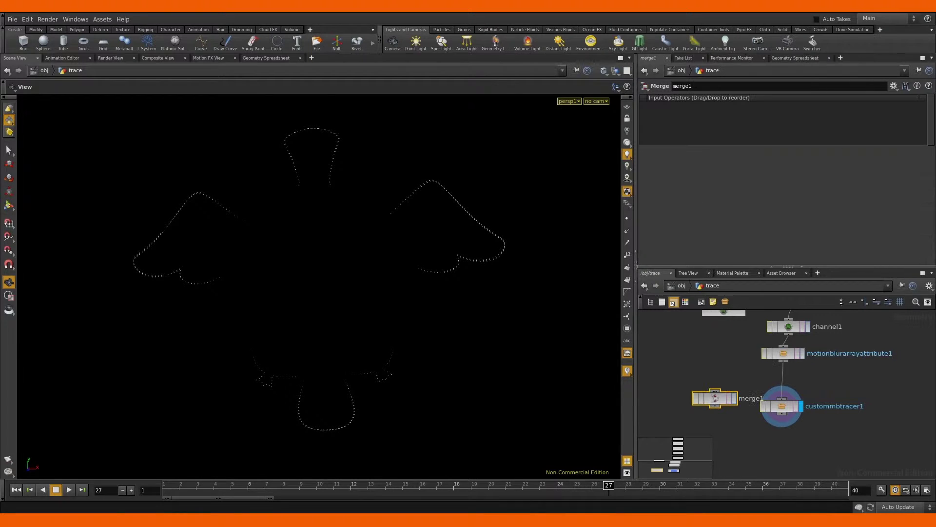
Wire custommbtracer1 into merge1, display merge1, and place it below the tracer
left_click(781, 398)
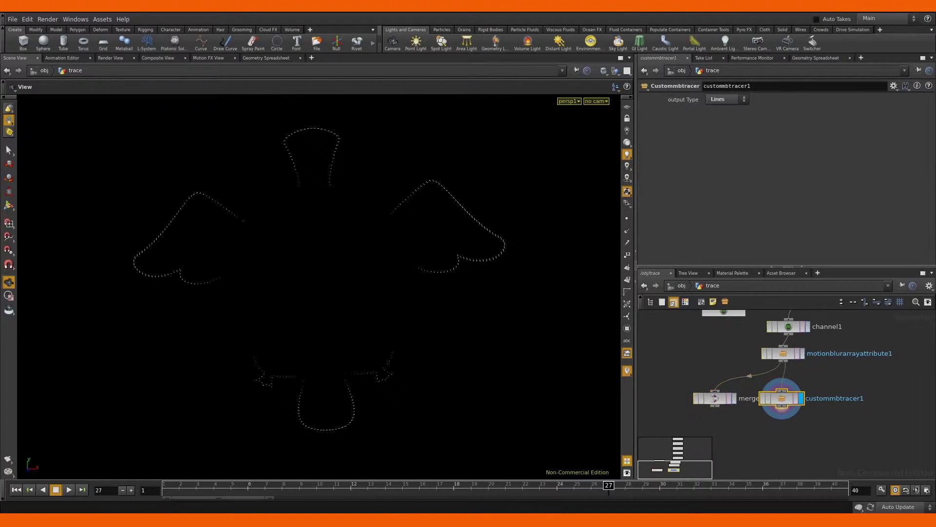
left_click(734, 398)
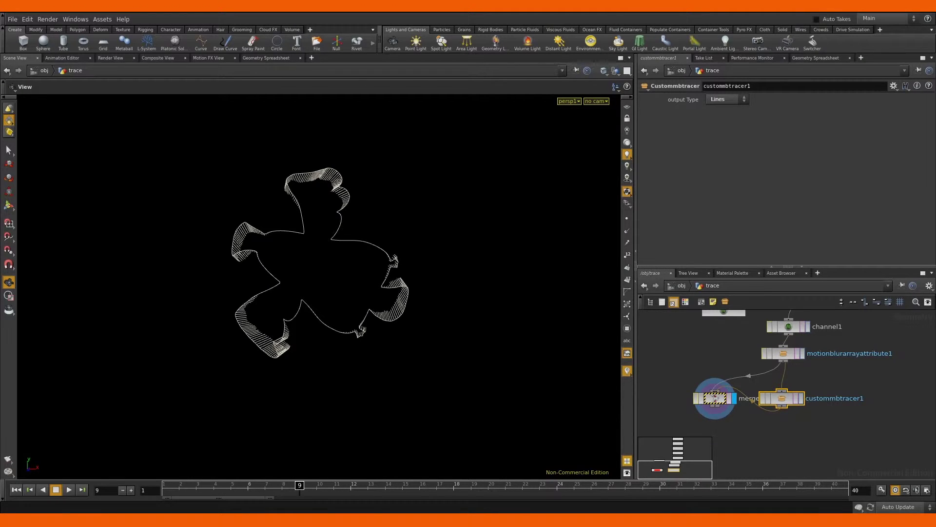
left_click_drag(714, 398, 723, 438)
Reshape the acceleration ramp with a new Bezier point at zero and set Length to 1.29
left_click(783, 353)
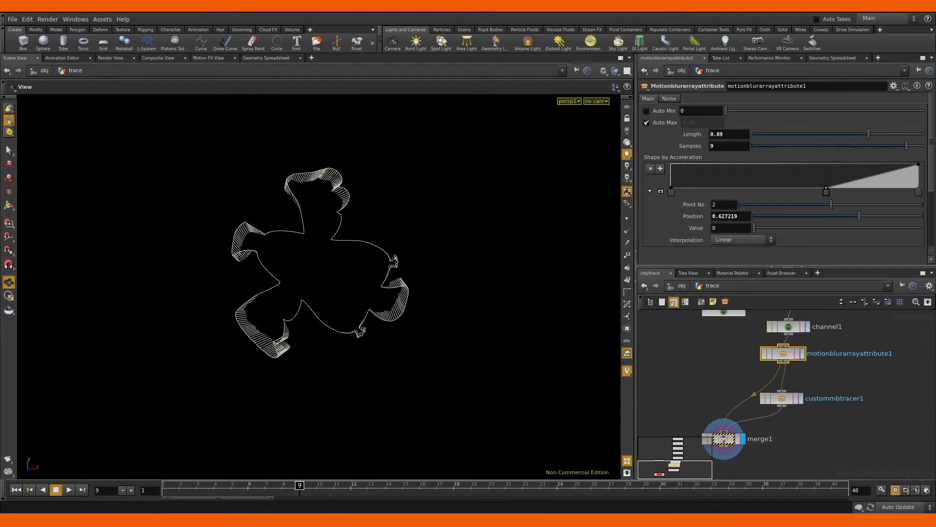
left_click_drag(763, 191, 681, 192)
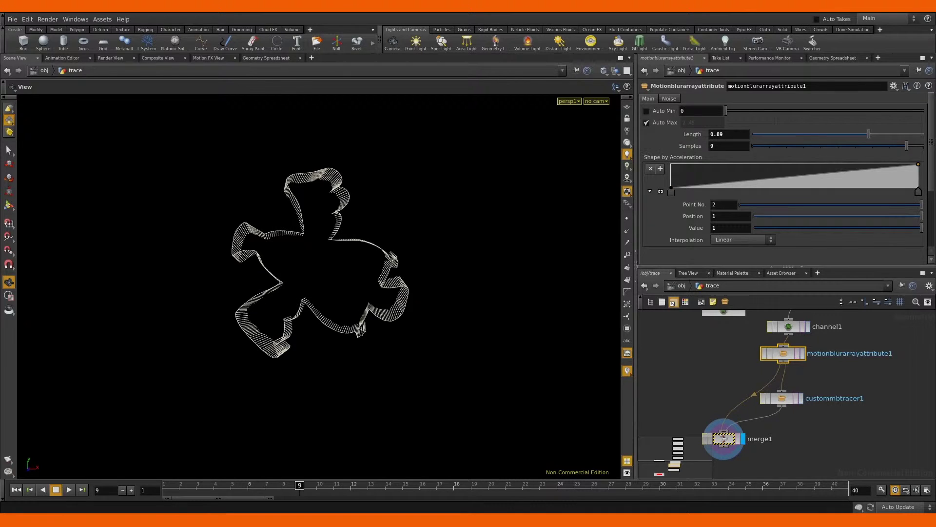
left_click(836, 180)
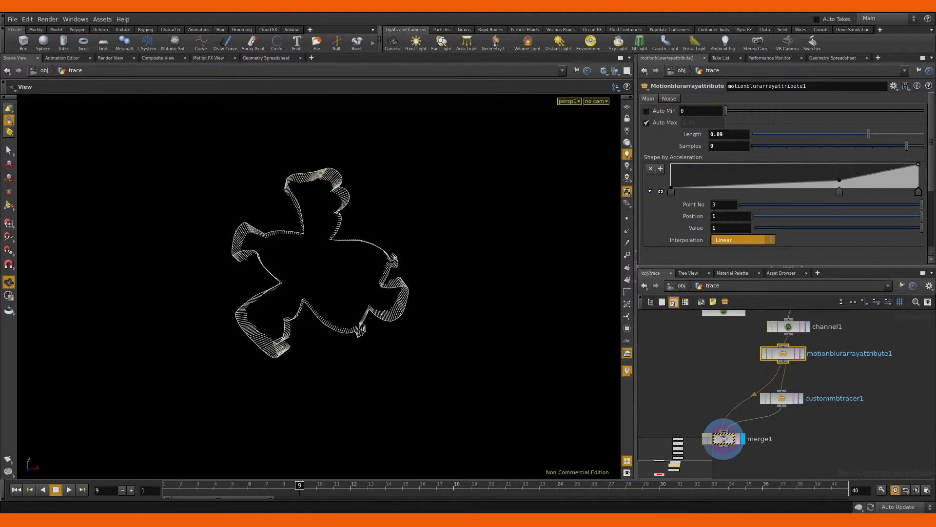
left_click(743, 272)
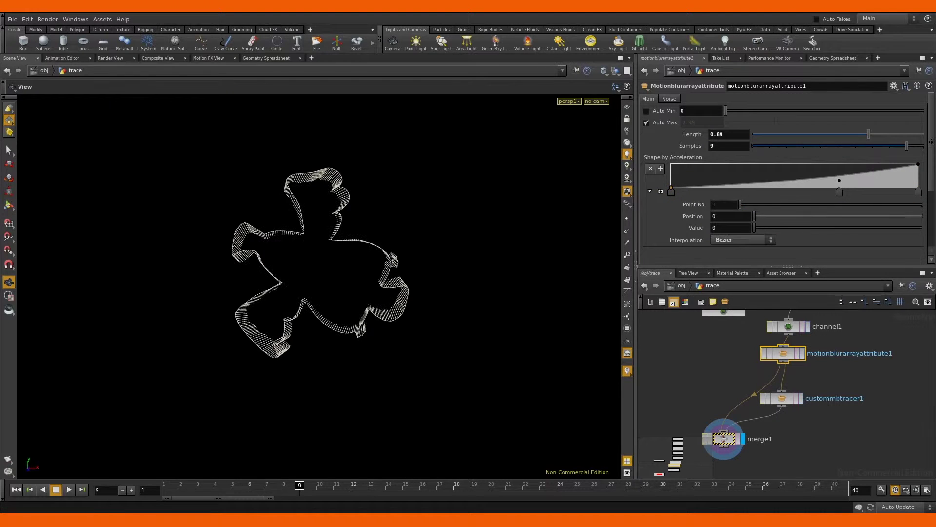
left_click_drag(839, 180, 839, 191)
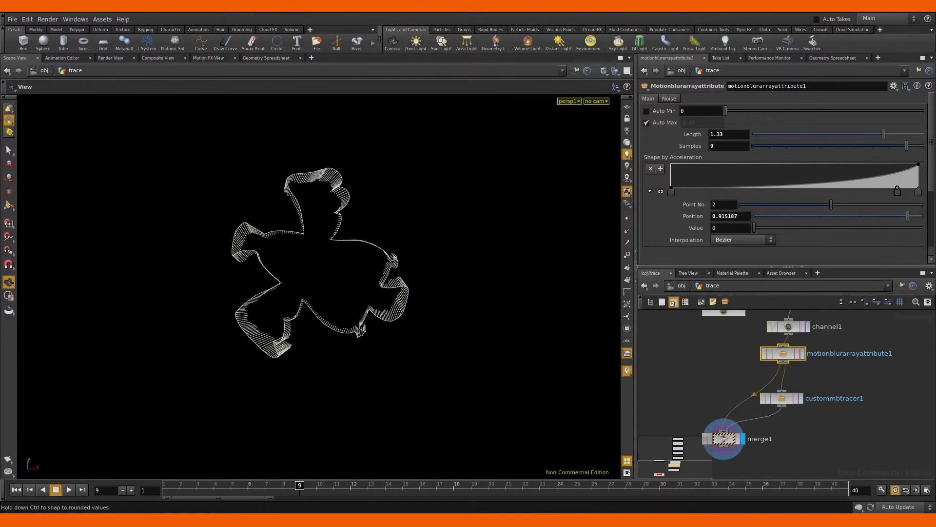
left_click_drag(883, 134, 882, 134)
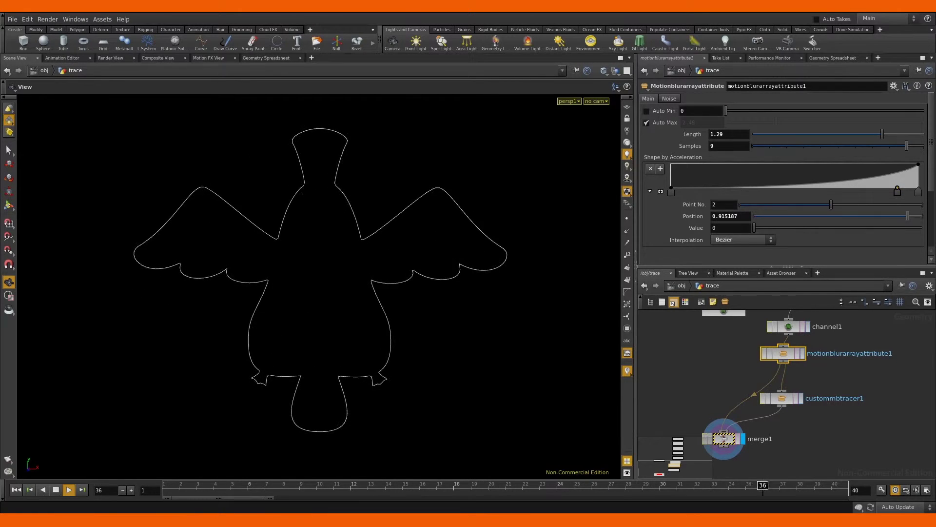
key("Up")
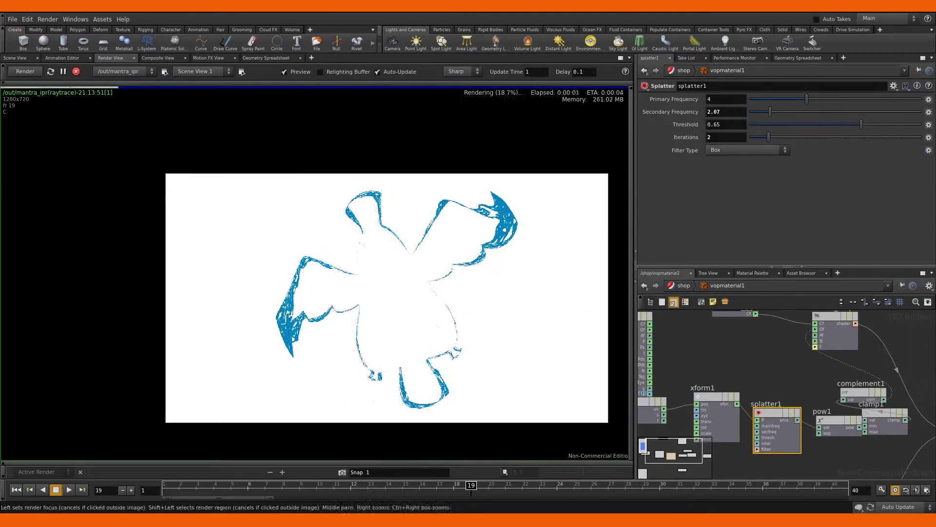
Raise splatter1's Iterations to 2
left_click_drag(749, 137, 768, 137)
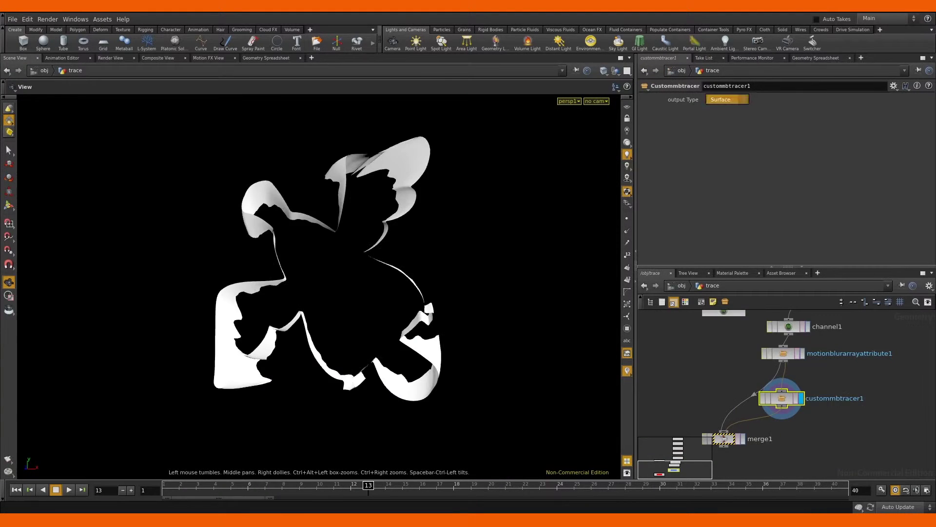
Add an Attribute Create giving the bird outline a width of .005
left_click(723, 340)
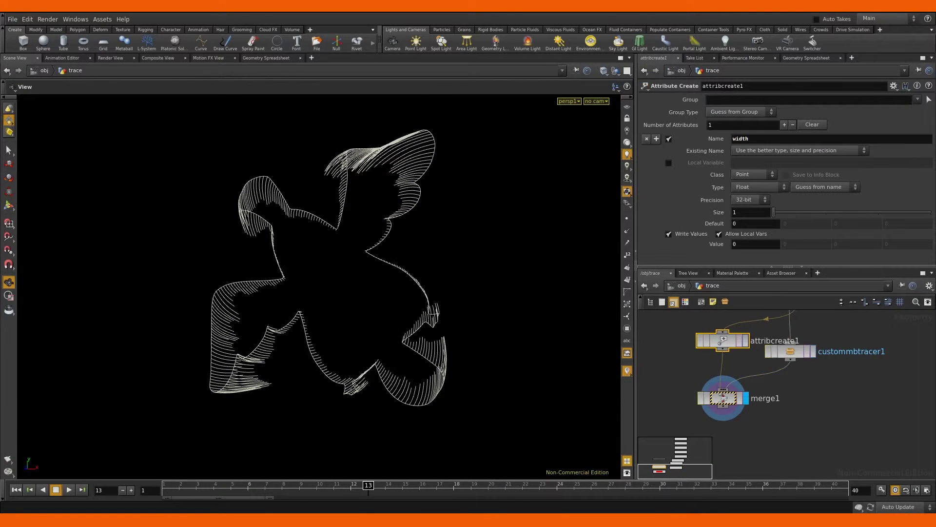
type(".005")
key("Return")
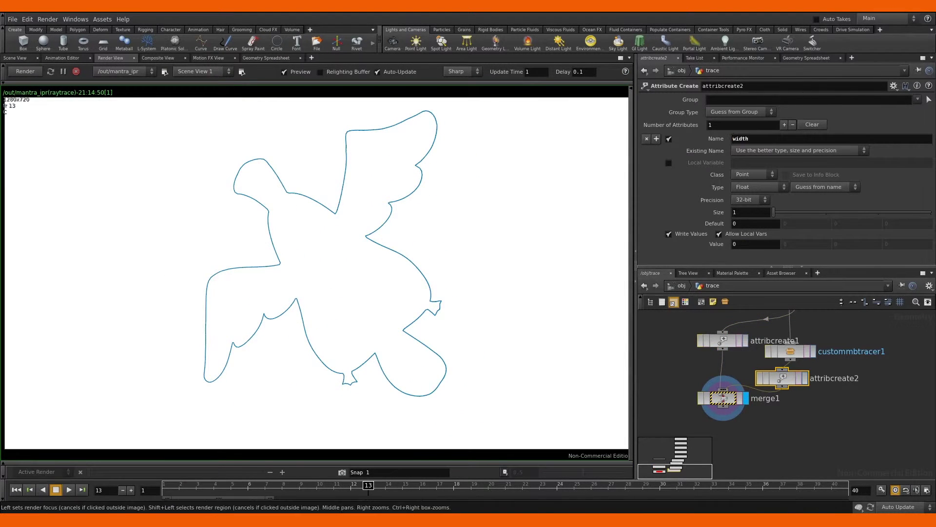
Give the trails width .0075, move merge1 lower, and add a second attribute entry
type(".0075")
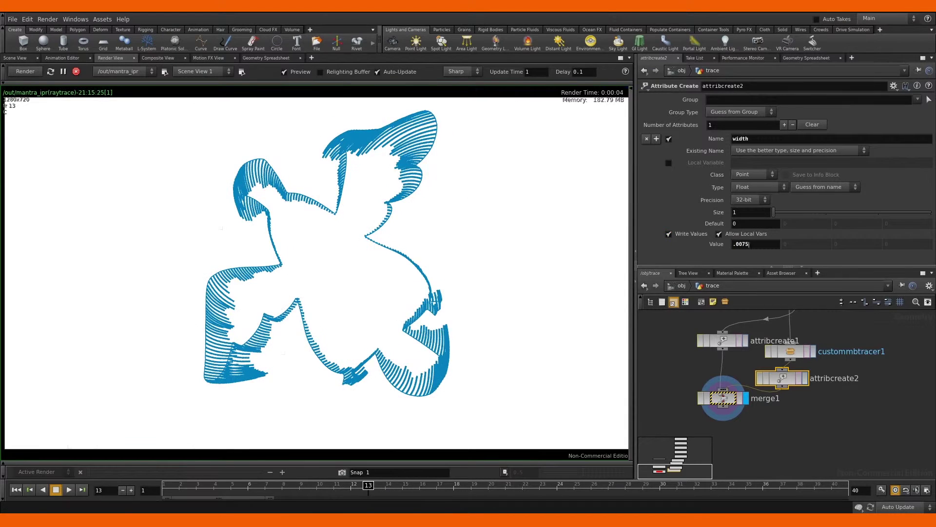
left_click(14, 58)
left_click_drag(723, 398, 723, 459)
left_click(656, 138)
type("along")
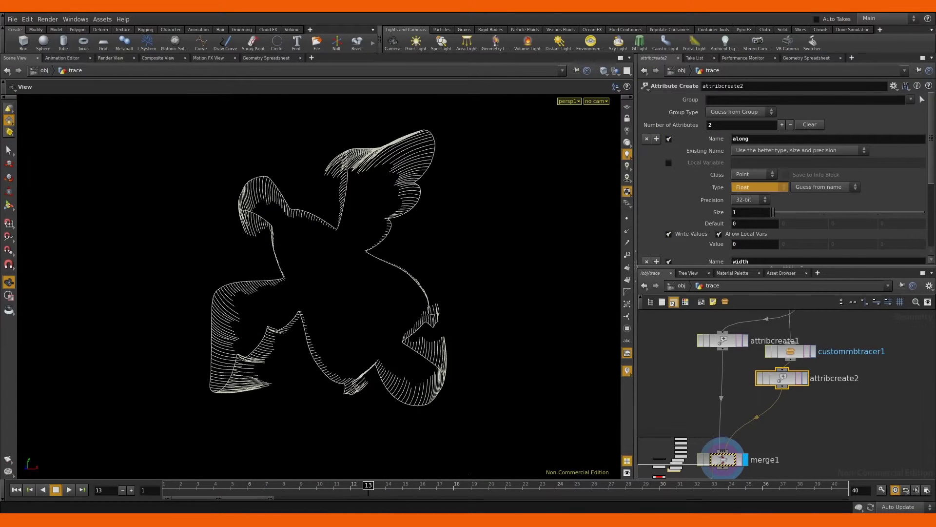
Set along to $VTX/$NVTX, add attribpromote1, and create the profile ramp driving trail width
type("$VTX/$NVTX")
key("Return")
scroll(780, 180, "down", 3)
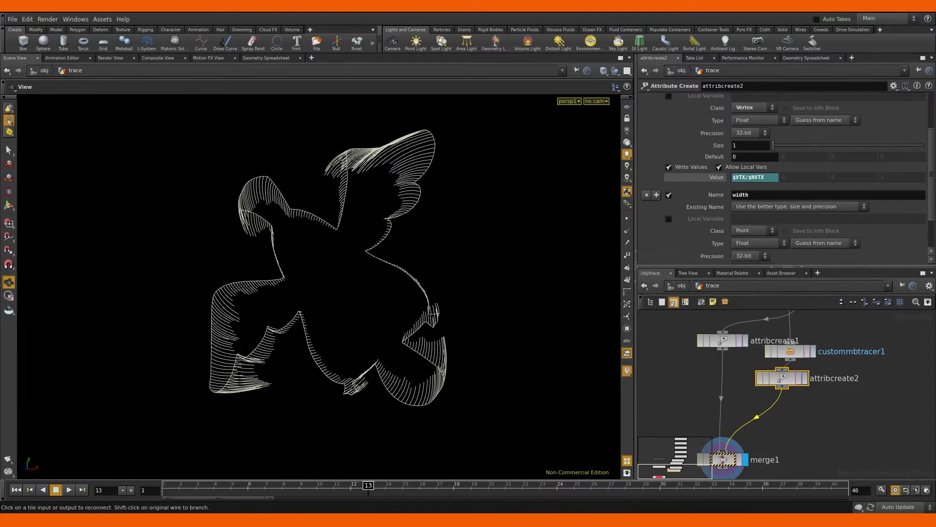
left_click_drag(773, 419, 818, 409)
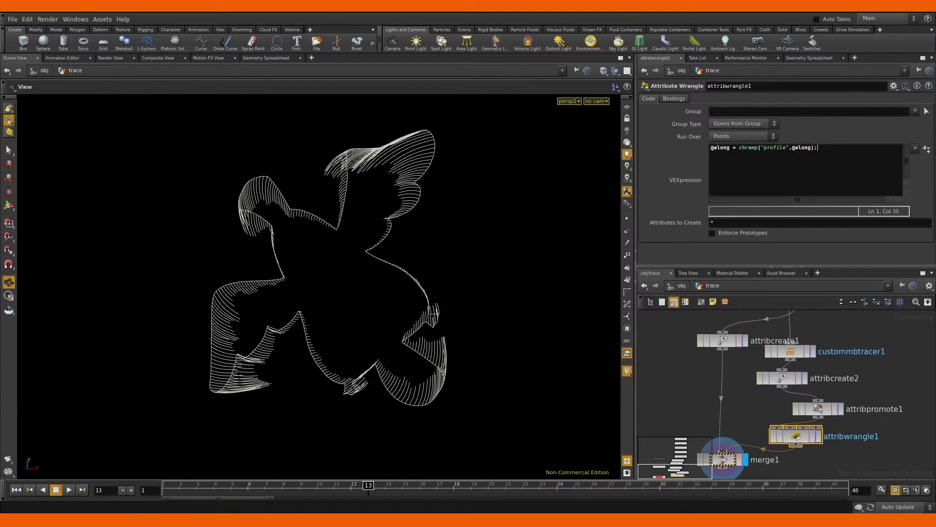
left_click(927, 148)
type("@width = profile*@width;")
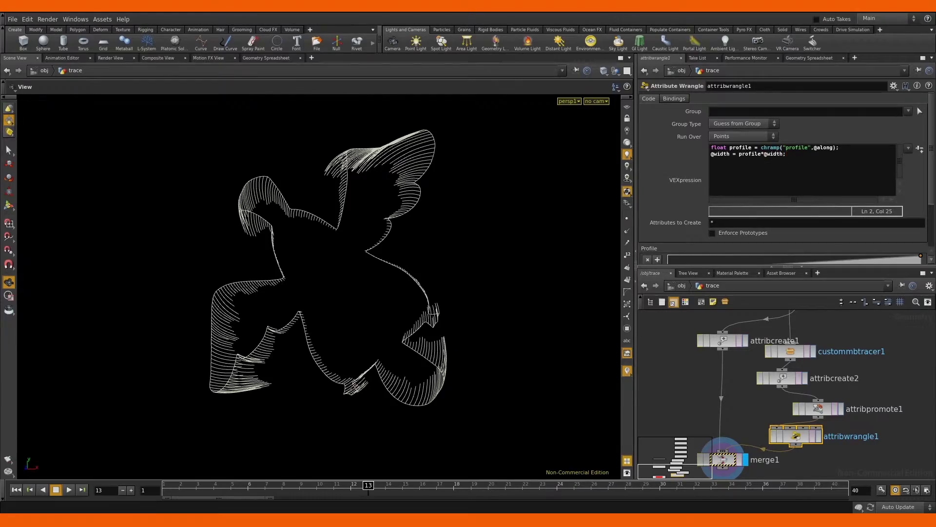
left_click(111, 58)
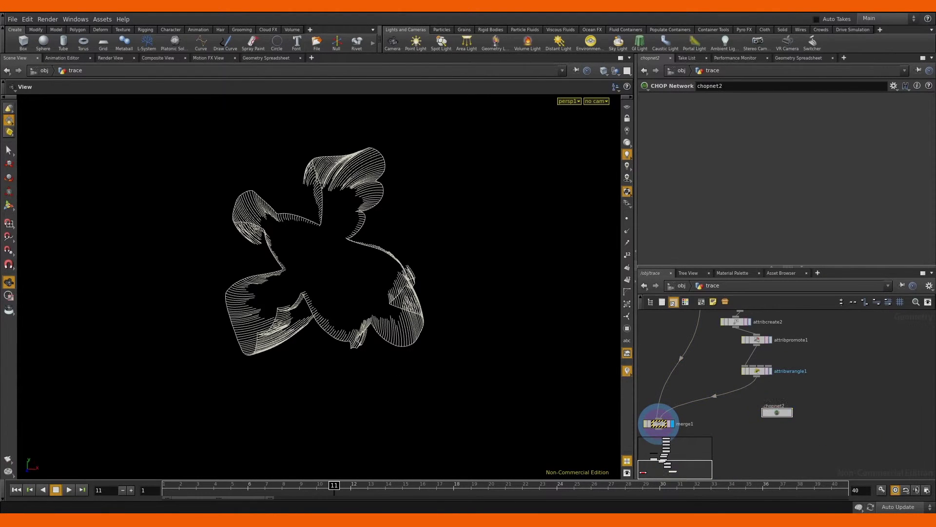
Go inside the trailstweak CHOP network to build the lag-delayed trail setup
key("i")
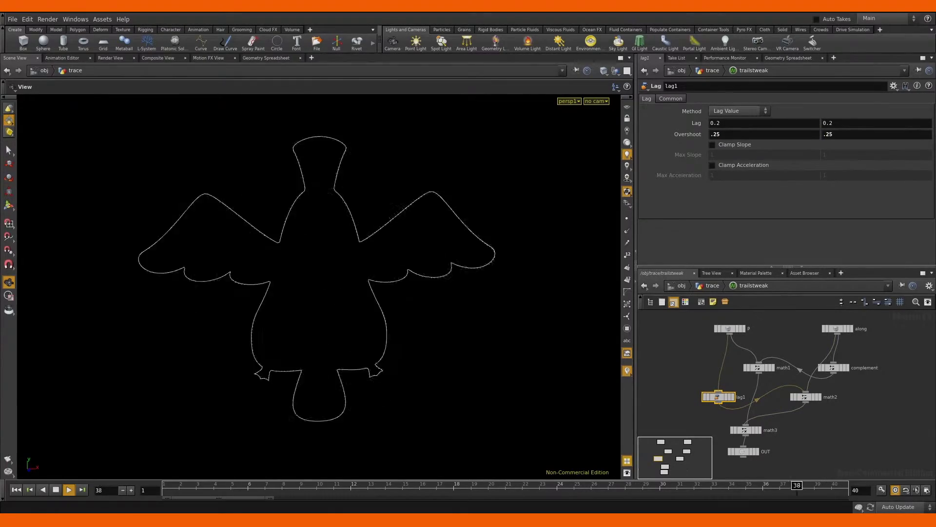
Clamp lag1's acceleration, lower spring1's damping to 2.75, and insert a jiggle between lag1 and math2
left_click(712, 165)
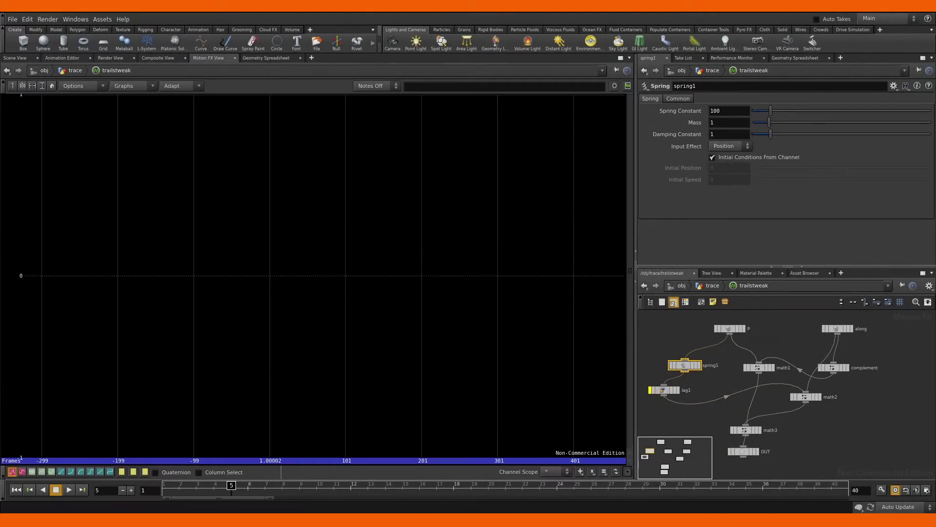
mouse_move(822, 134)
left_mouse_down()
mouse_move(760, 123)
mouse_move(802, 134)
left_mouse_up()
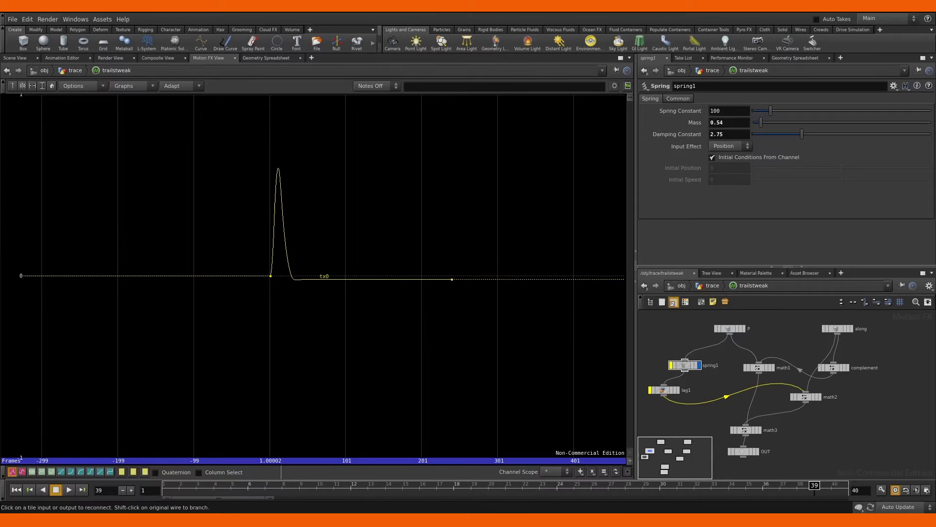
left_click(708, 398)
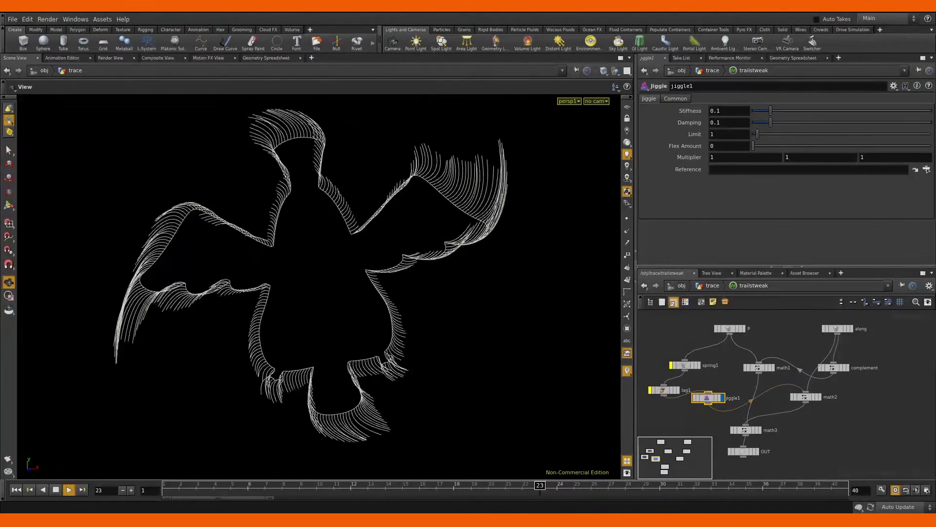
Stop playback at frame 27 and show the jiggle channel graph in Motion FX View
key("Up")
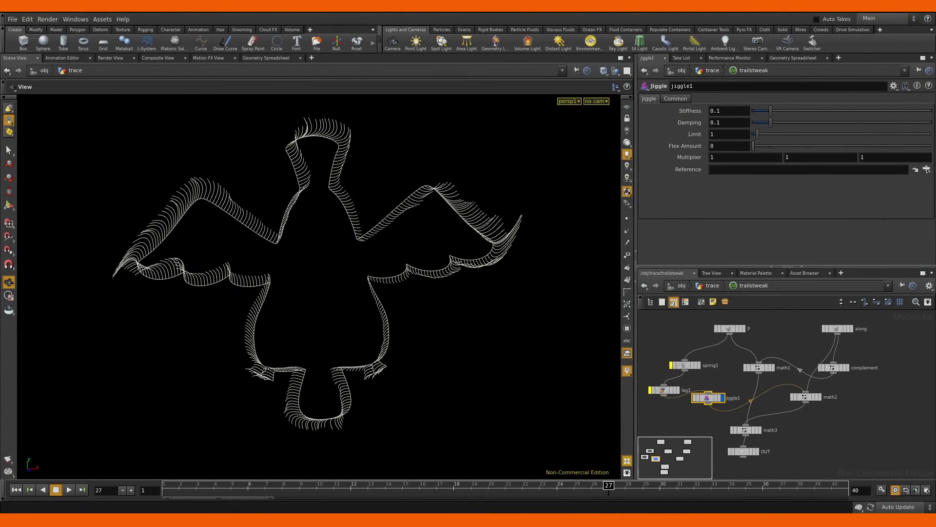
left_click(208, 57)
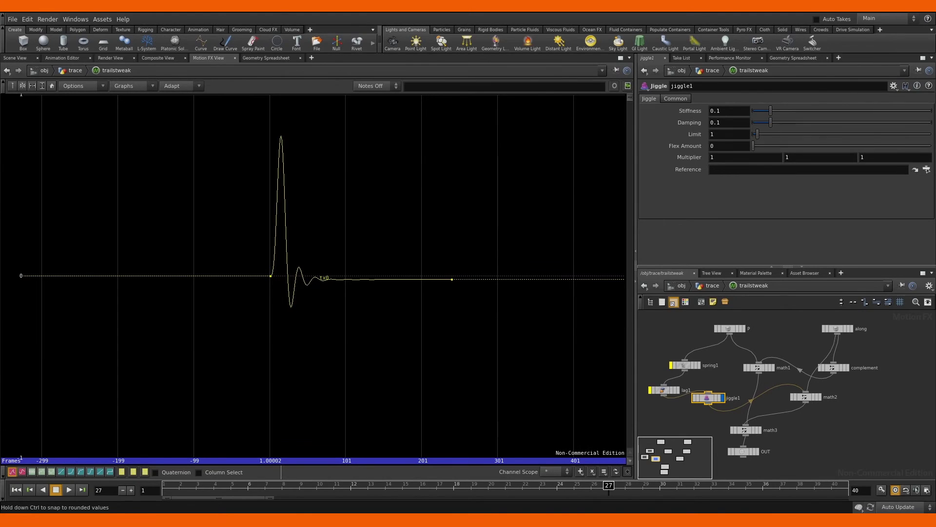